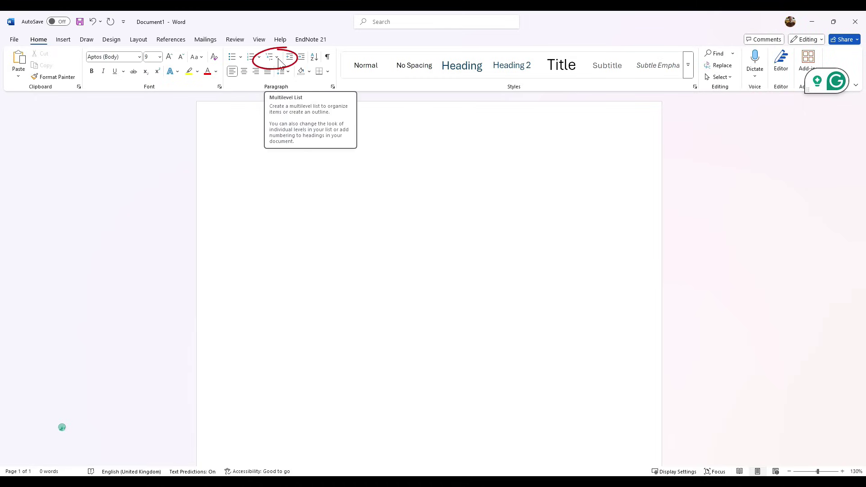
Apply the '1 Heading 1 / 1.1 Heading 2' multilevel list to the blank document
left_click(278, 60)
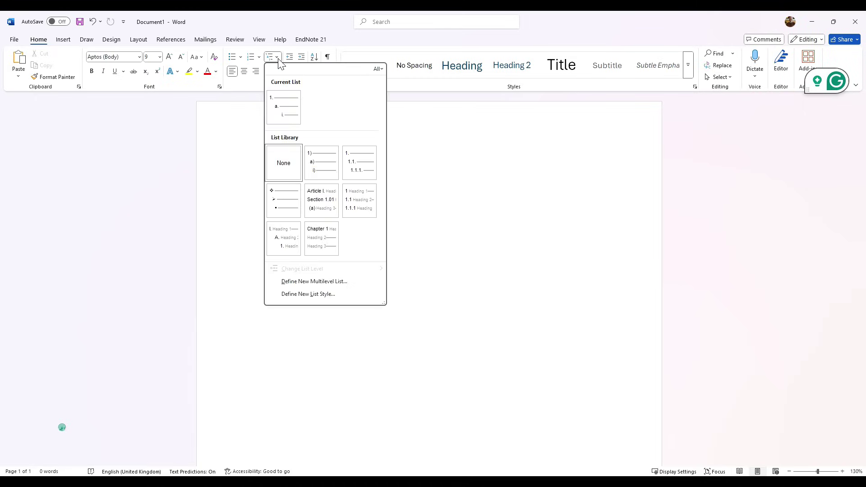
mouse_move(358, 204)
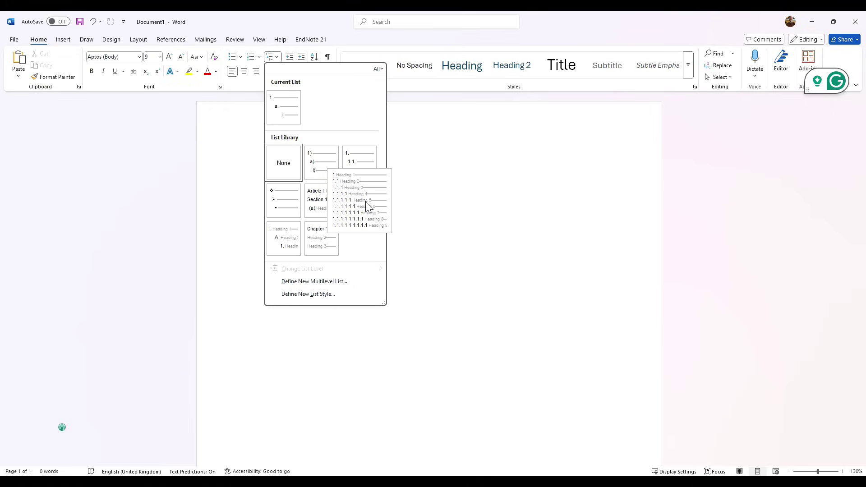
left_click(365, 201)
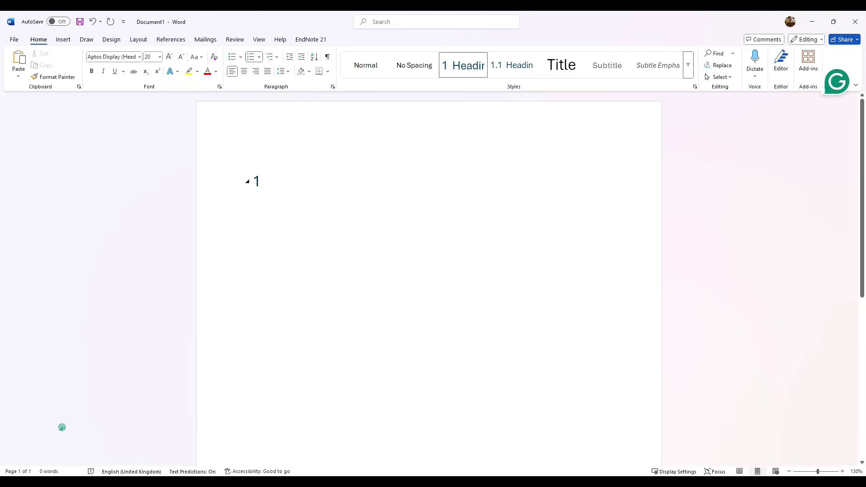
Start a new multilevel list definition with its extra level options shown
left_click(277, 60)
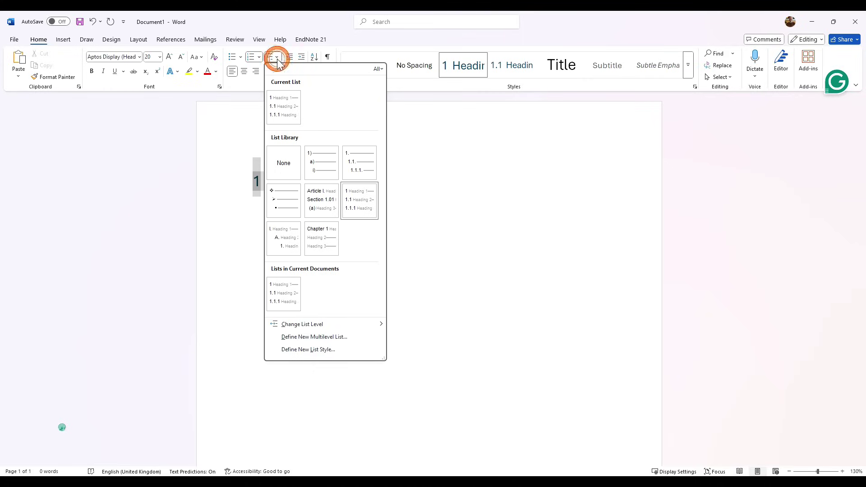
left_click(336, 338)
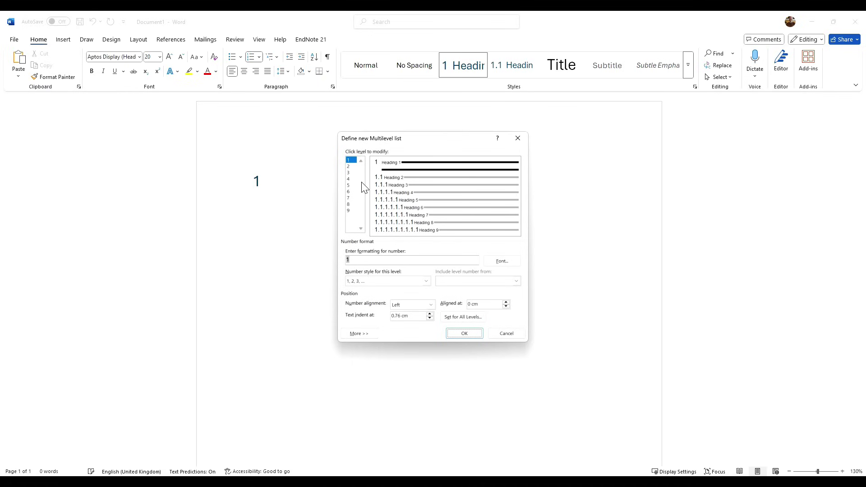
left_click(364, 334)
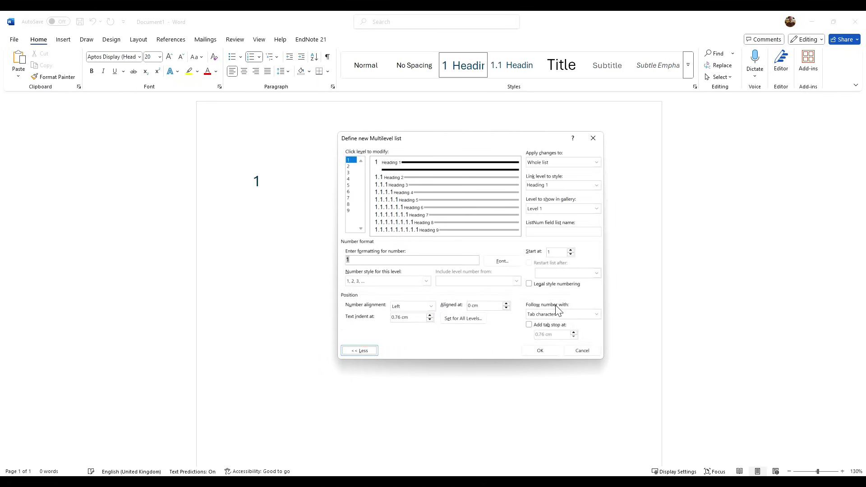
left_click(596, 314)
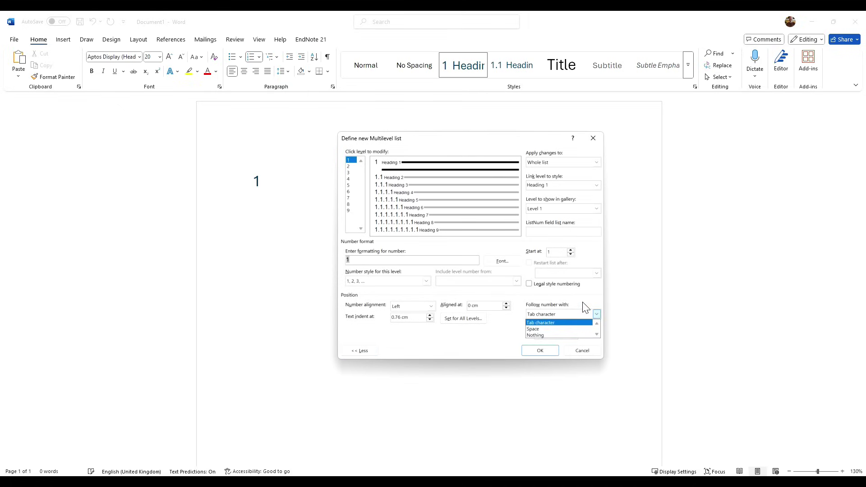
left_click(580, 300)
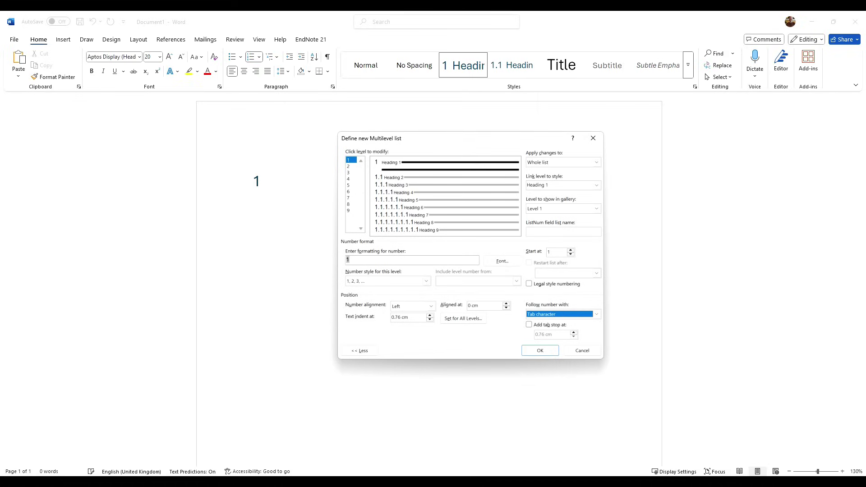
Prefix the level 1 number with 'Chapter' and follow it with a space
left_click(348, 259)
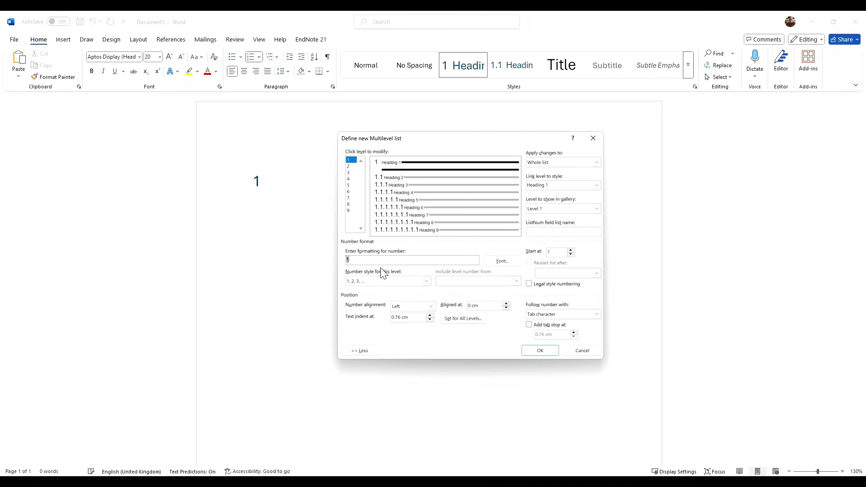
type("Chapter")
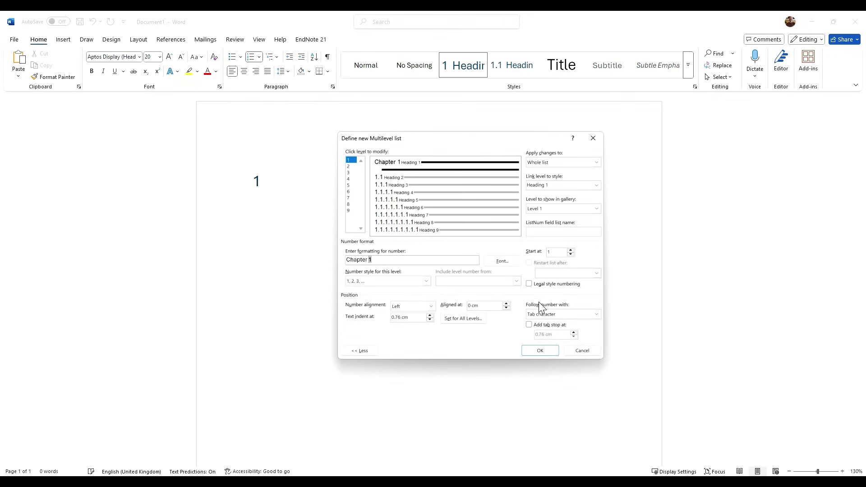
left_click(597, 314)
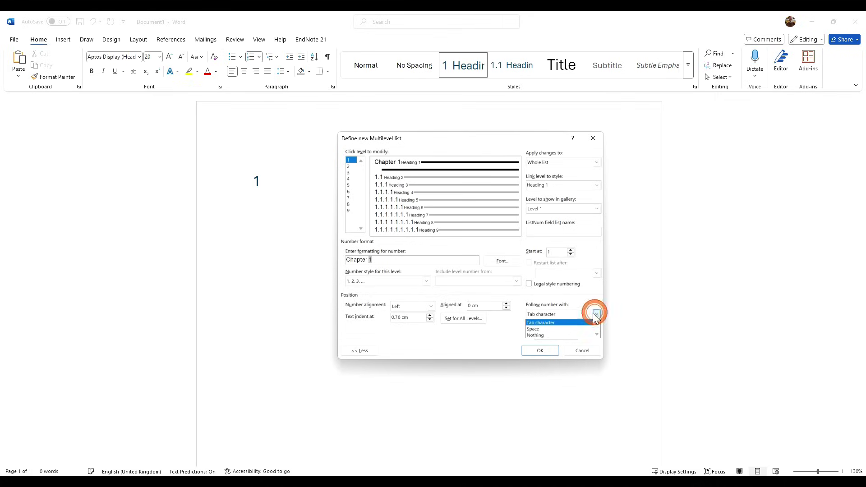
left_click(563, 329)
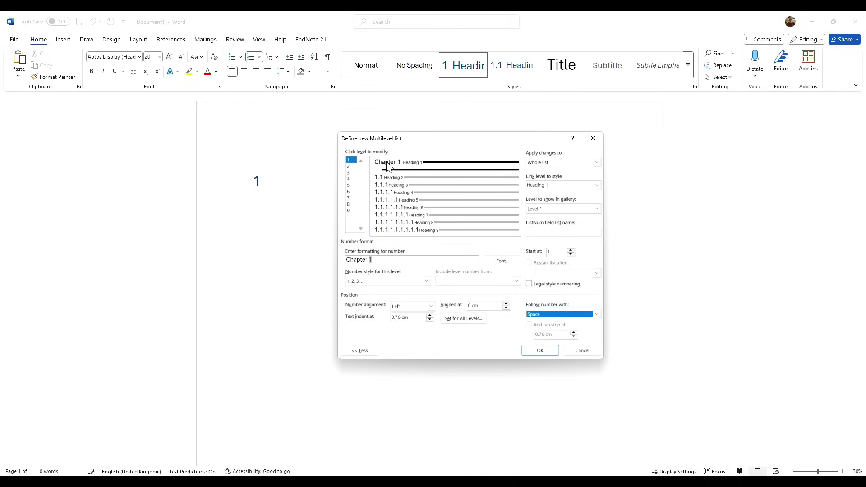
Change the follow-number character from tab to space for levels 2, 3 and 4
left_click(348, 167)
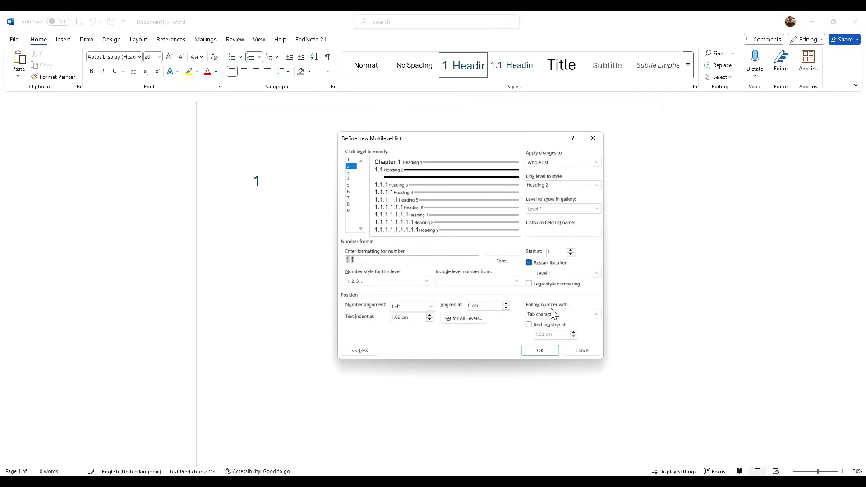
left_click(597, 313)
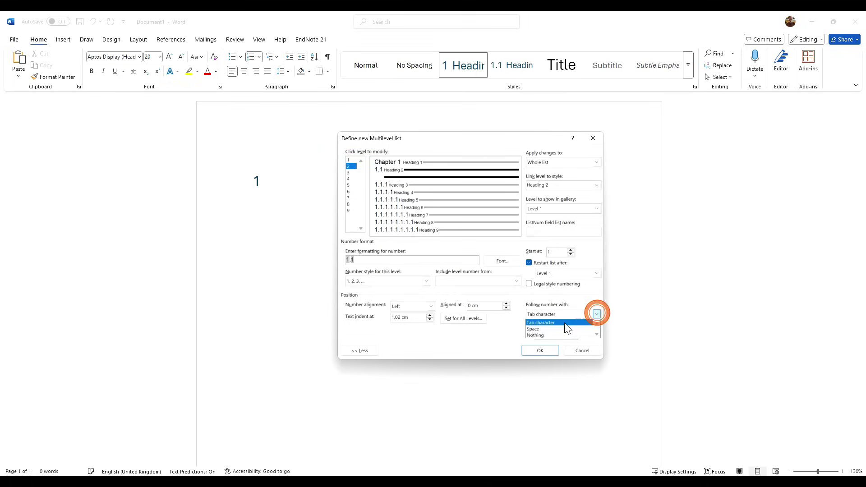
left_click(558, 330)
left_click(350, 172)
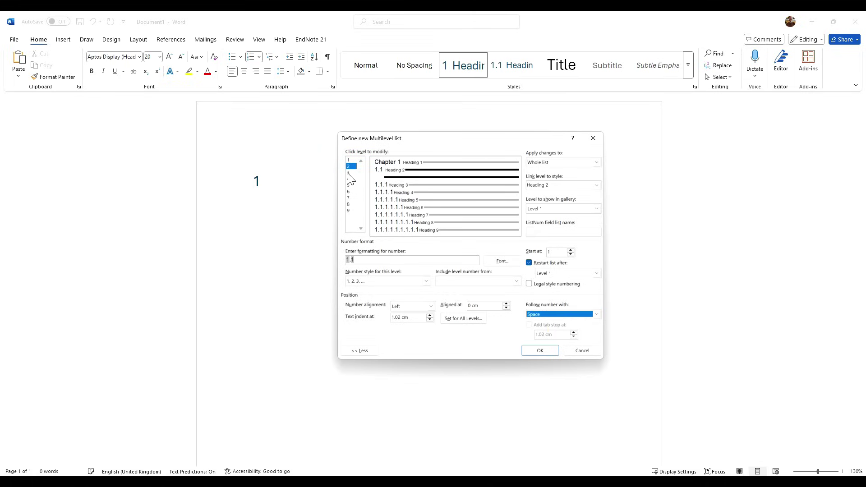
left_click(594, 313)
left_click(569, 328)
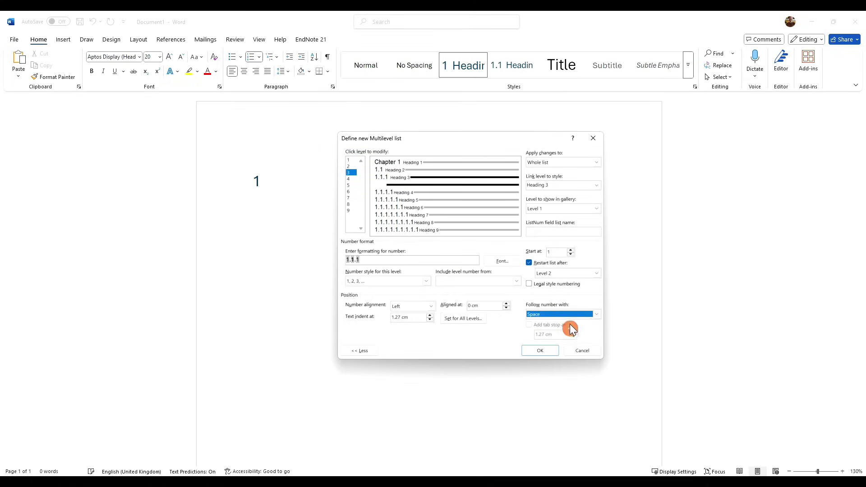
left_click(350, 179)
left_click(598, 313)
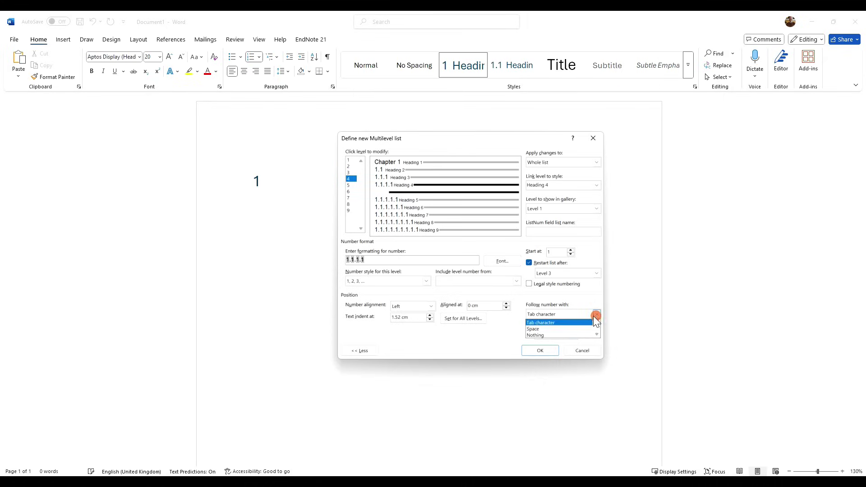
left_click(569, 329)
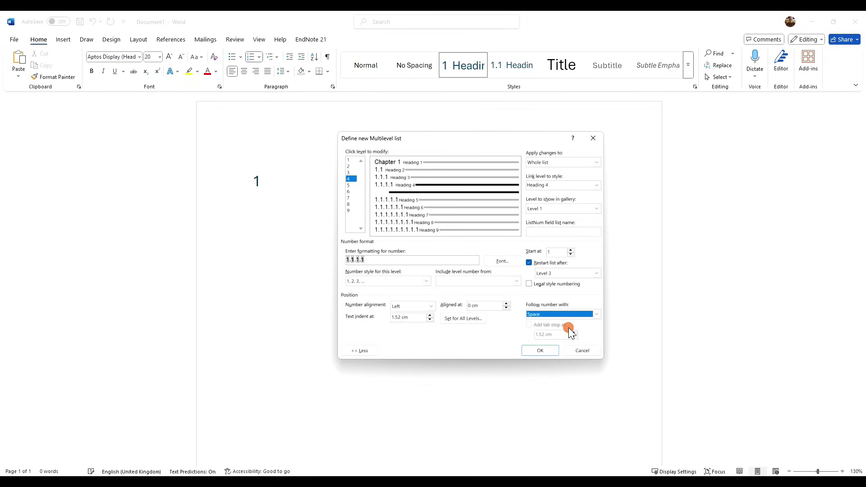
Make the level number font italic and apply the list so the heading reads 'Chapter 1'
left_click(502, 263)
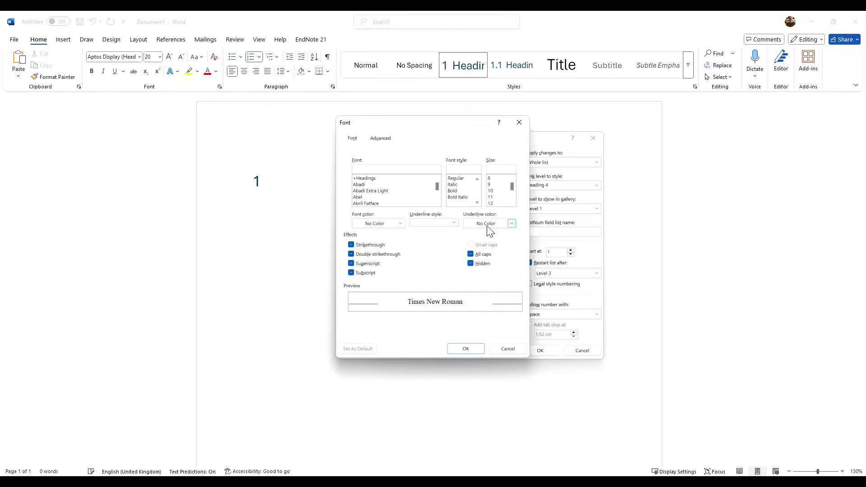
left_click(451, 185)
left_click(466, 349)
left_click(545, 351)
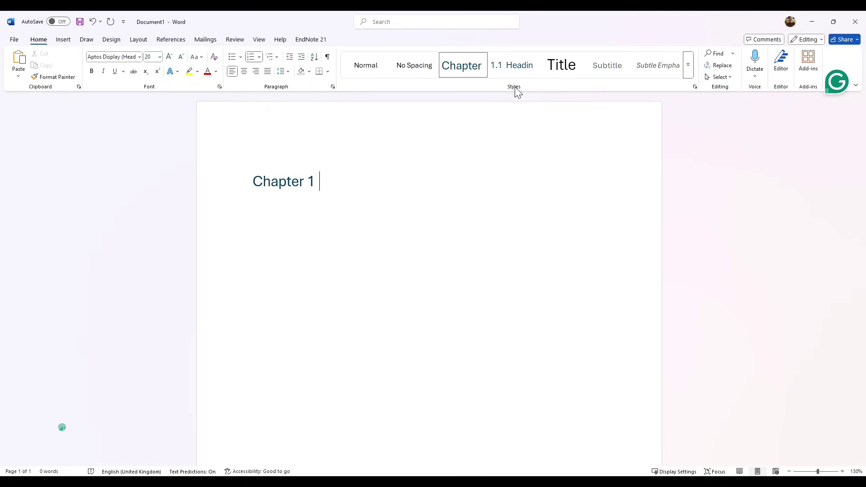
Open the Styles pane and its Manage Styles dialog on Heading 1
left_click(695, 87)
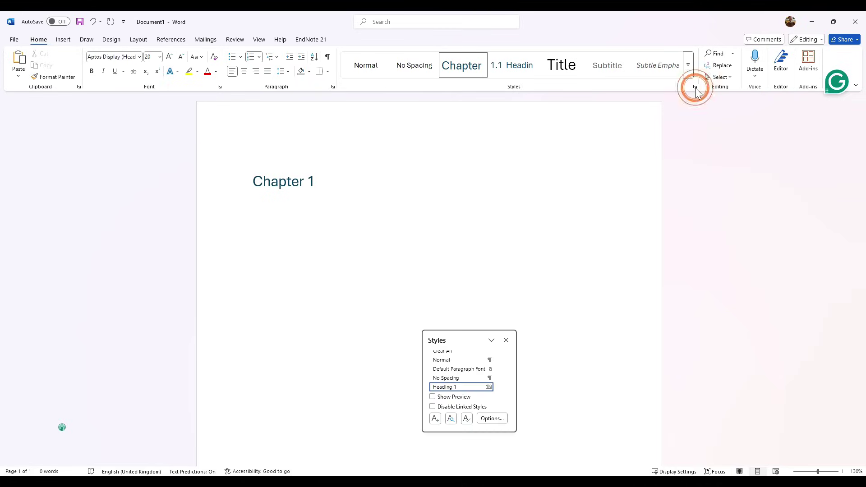
left_click(468, 420)
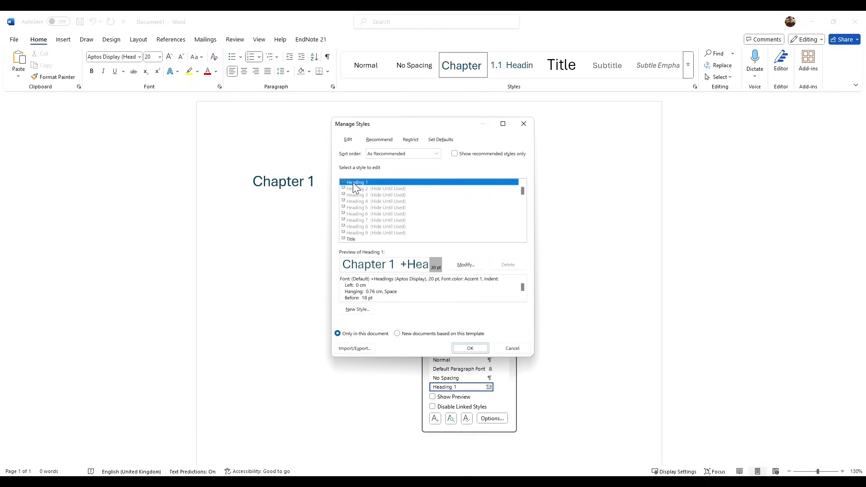
Modify Heading 1 to Arial 16 pt, black, centred, with 1.5 line spacing
left_click(466, 266)
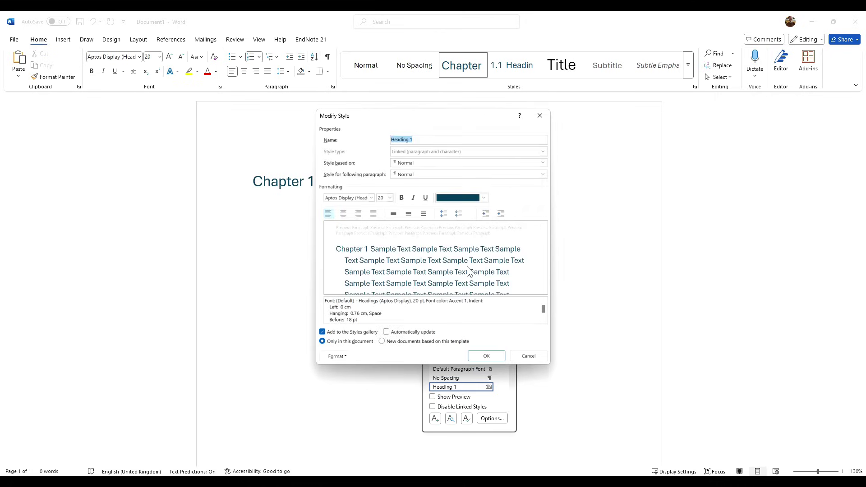
left_click(372, 199)
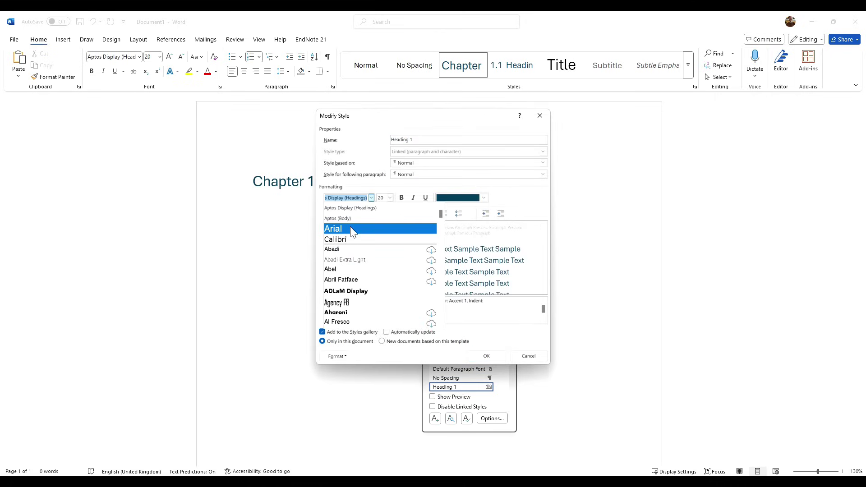
left_click(349, 226)
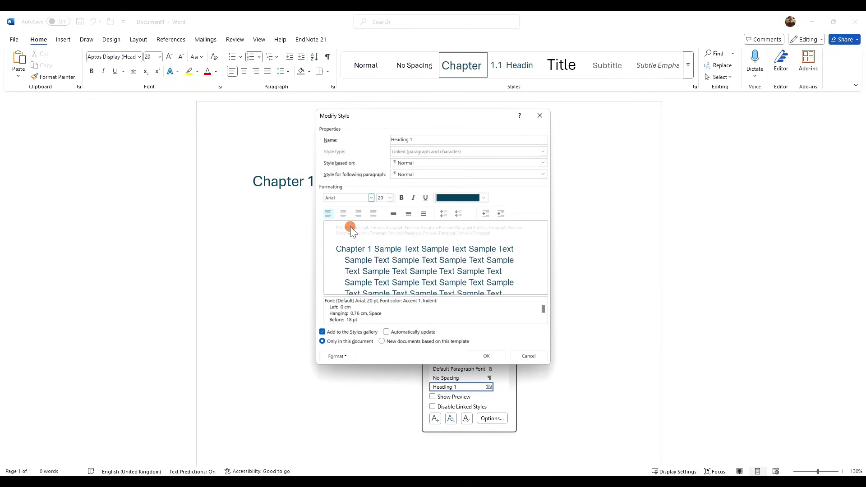
left_click(389, 198)
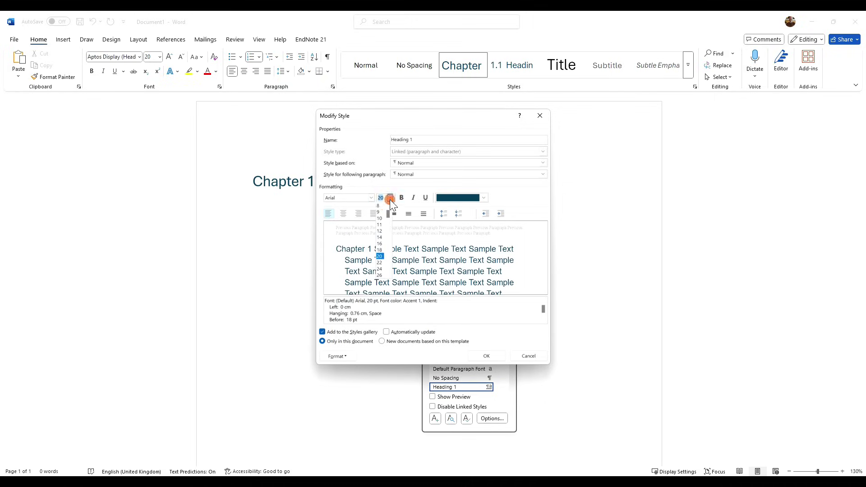
left_click(382, 246)
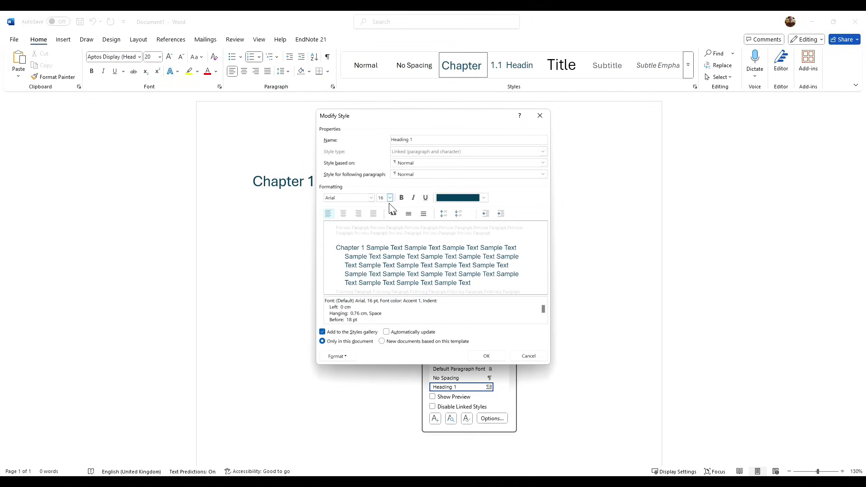
left_click(483, 198)
left_click(456, 236)
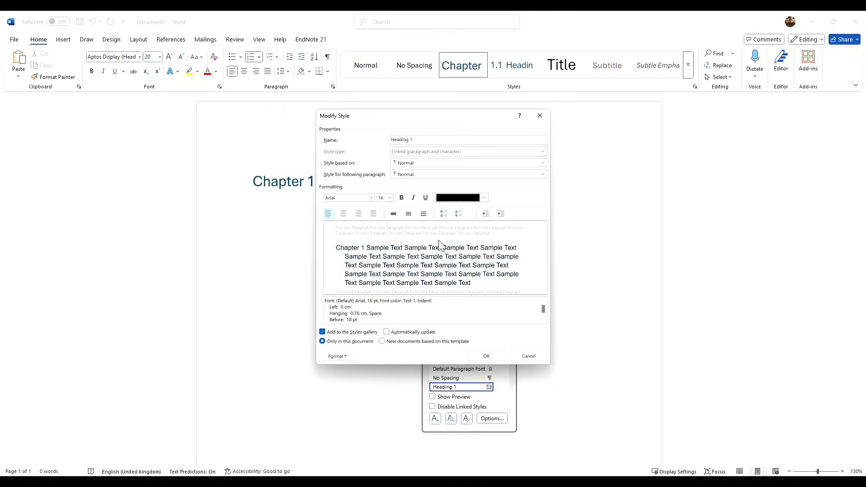
left_click(343, 215)
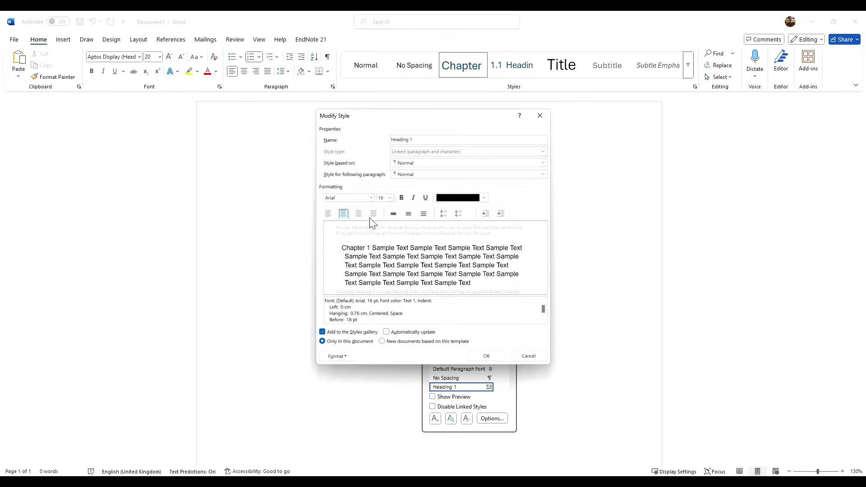
left_click(409, 214)
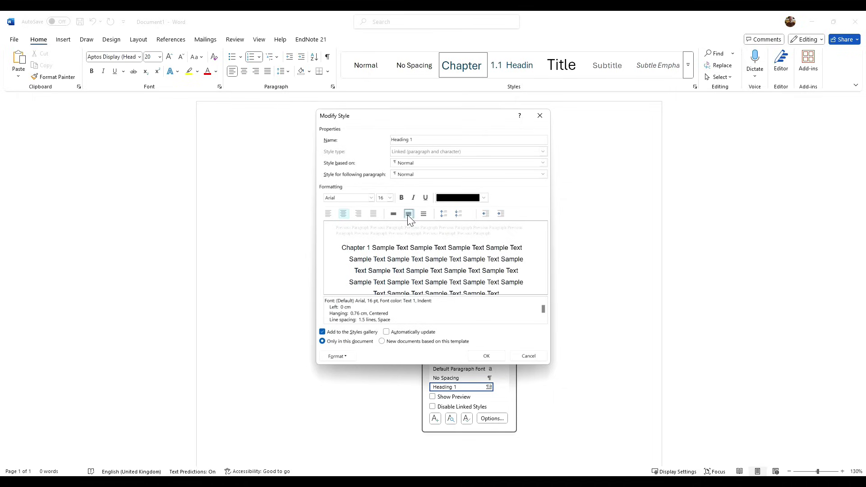
left_click(487, 355)
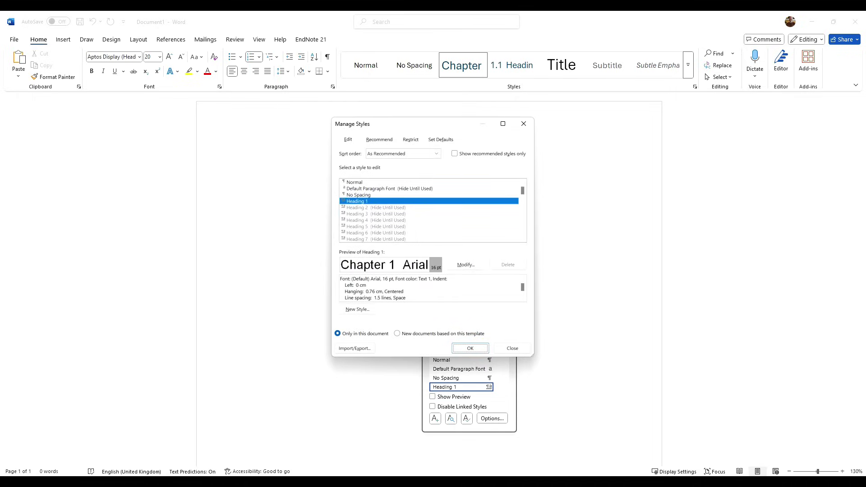
Modify Heading 2 to Arial 14 pt, black, with 1.5 line spacing
left_click(365, 208)
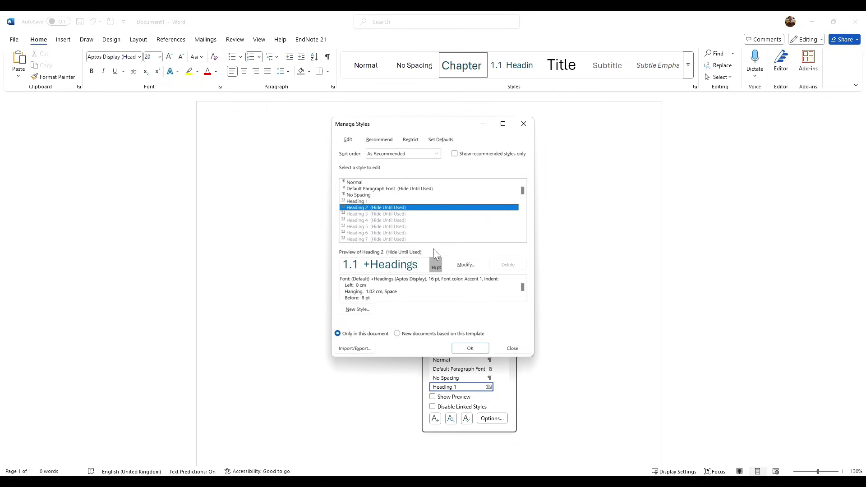
left_click(465, 266)
left_click(371, 198)
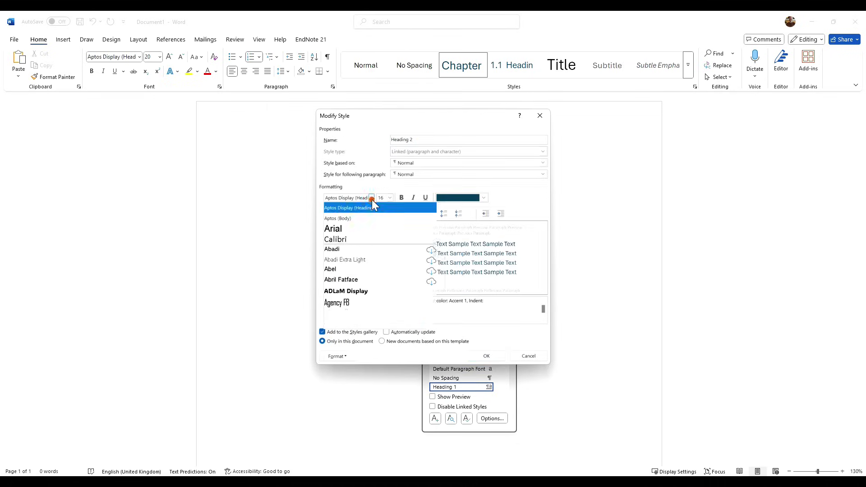
left_click(354, 229)
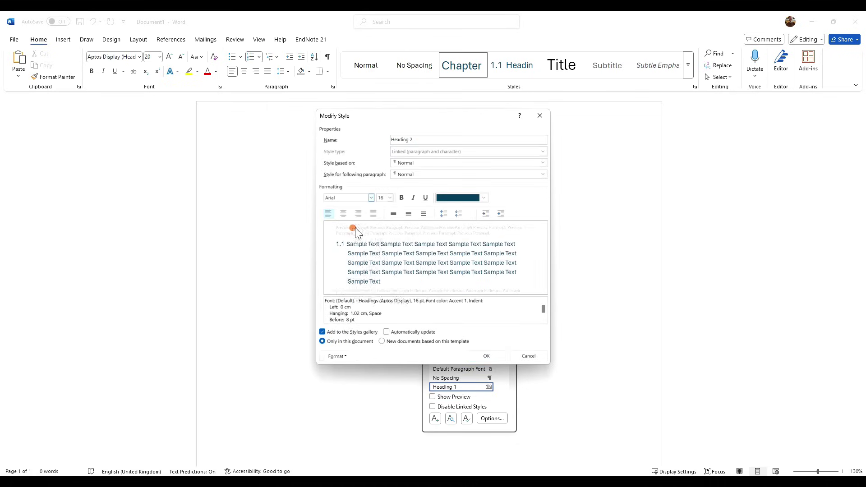
left_click(388, 199)
left_click(380, 237)
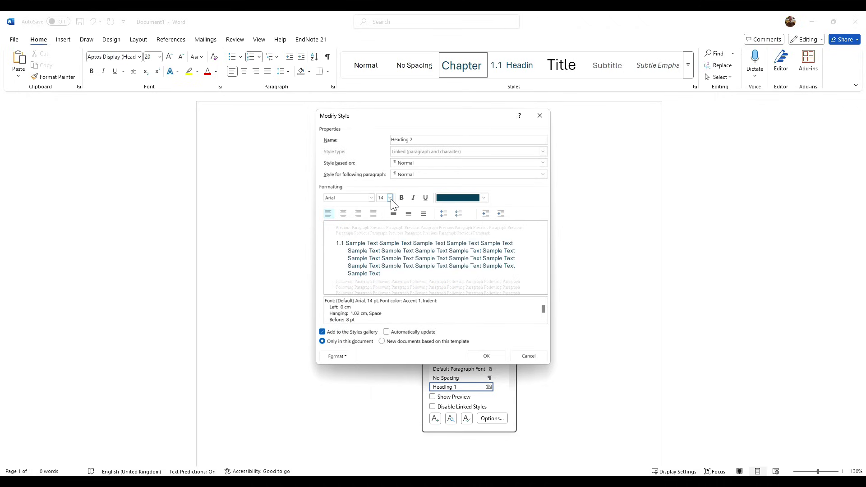
left_click(483, 197)
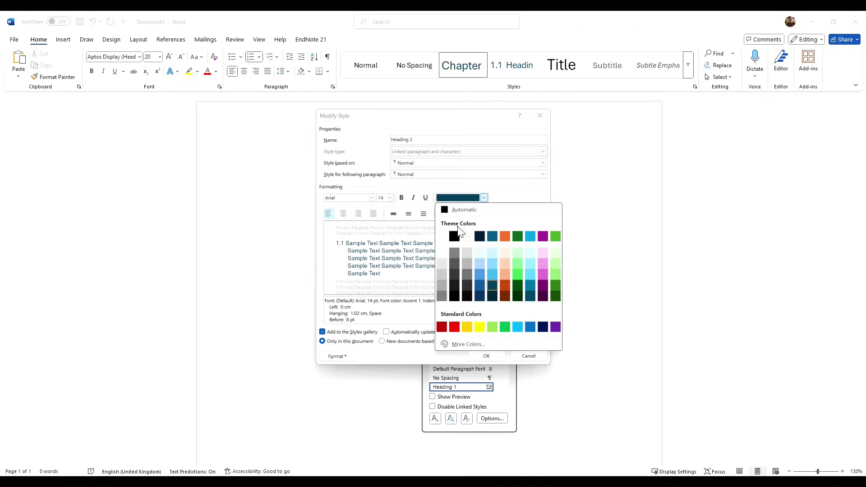
left_click(454, 234)
left_click(408, 214)
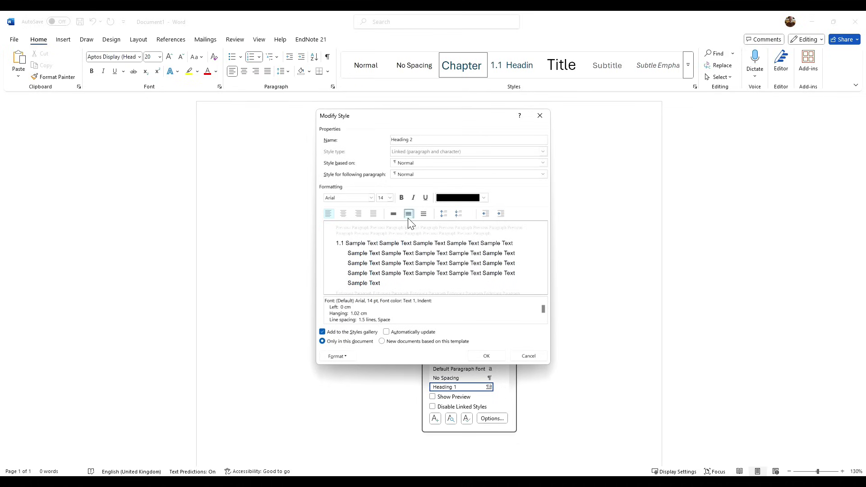
left_click(491, 355)
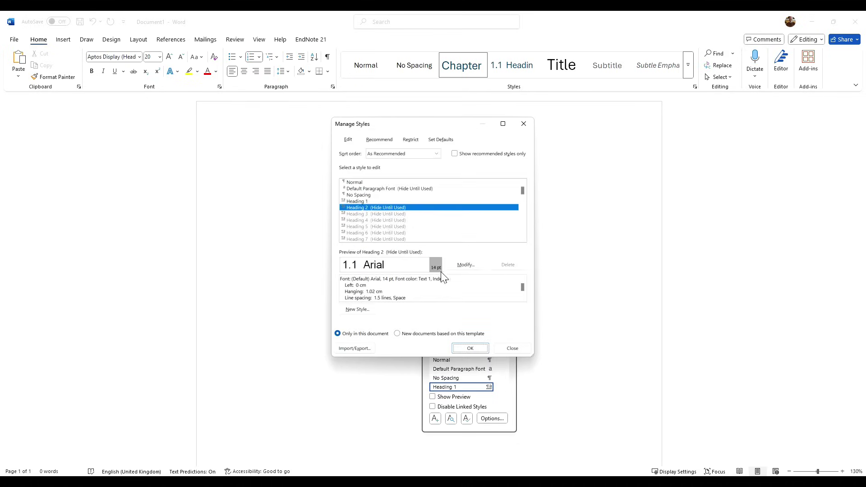
Modify Heading 3 to black Arial with 1.5 line spacing
left_click(385, 214)
left_click(464, 265)
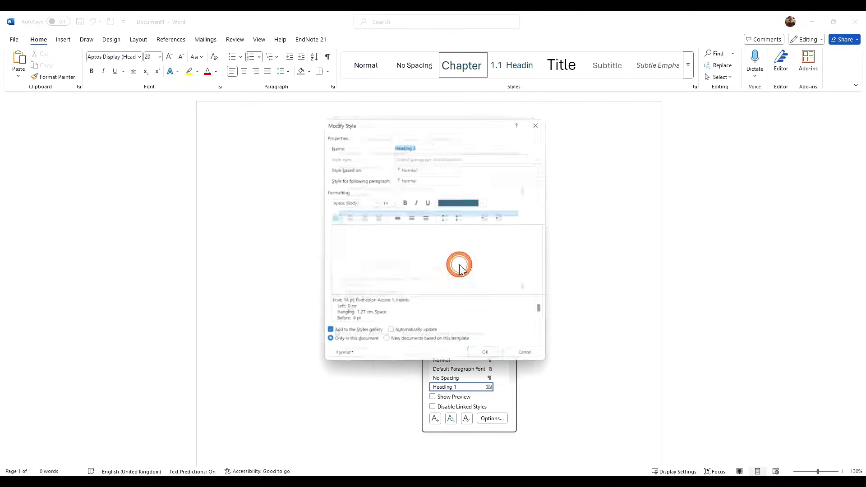
left_click(370, 198)
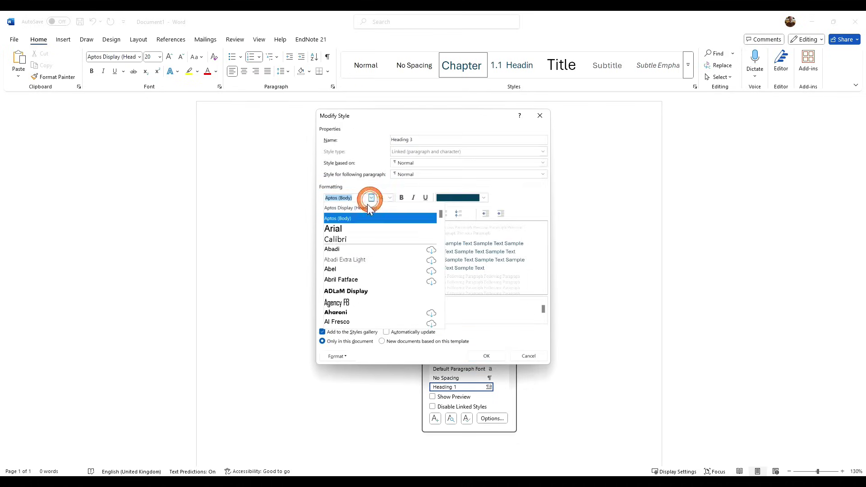
left_click(360, 226)
left_click(483, 197)
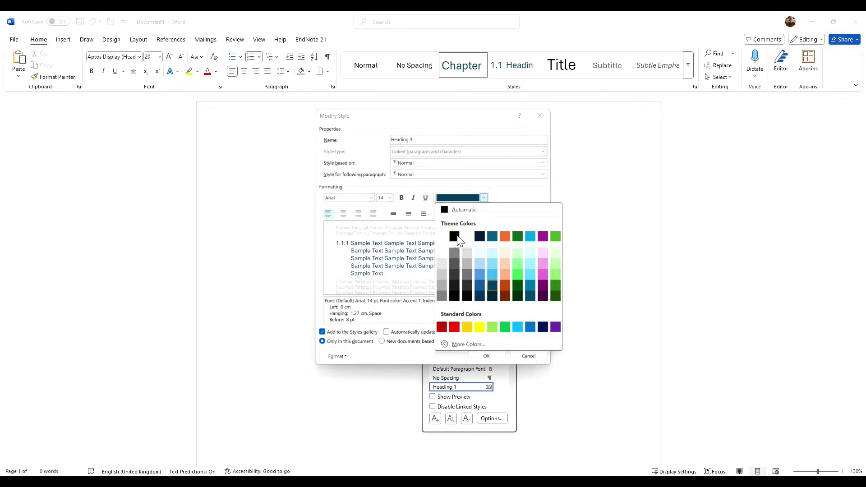
left_click(459, 233)
left_click(408, 213)
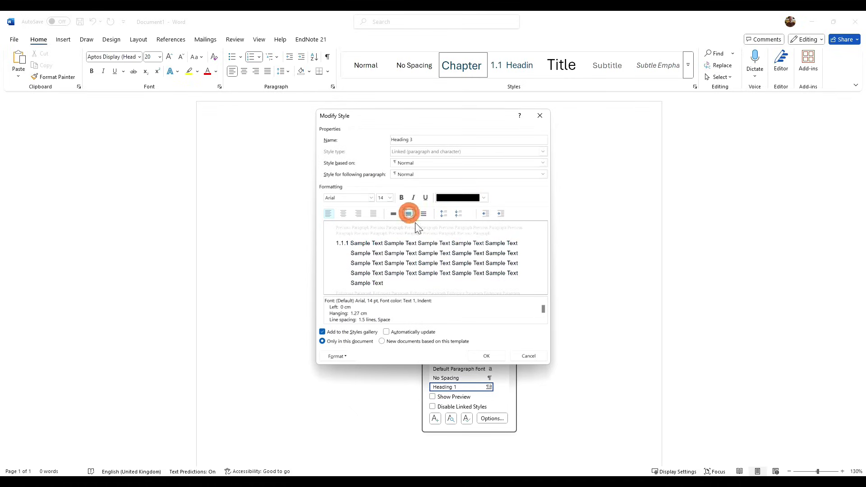
left_click(490, 355)
Modify Heading 4 to black Arial with 1.5 line spacing, then close Manage Styles
left_click(372, 220)
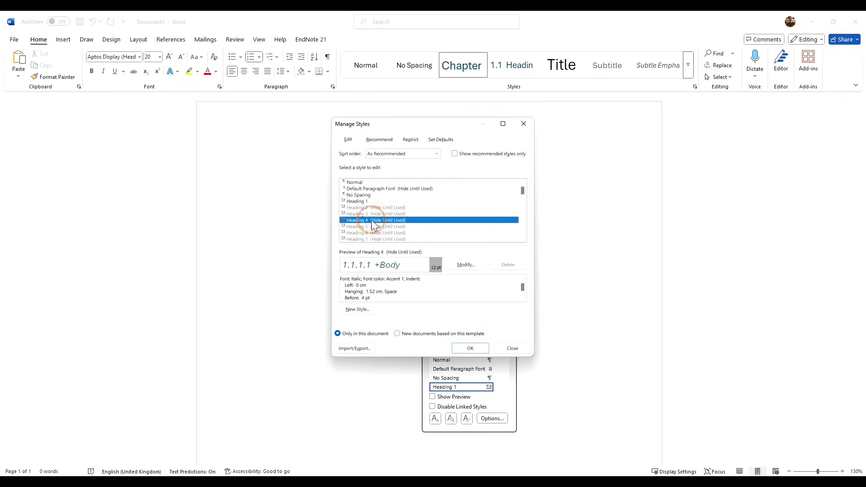
left_click(463, 265)
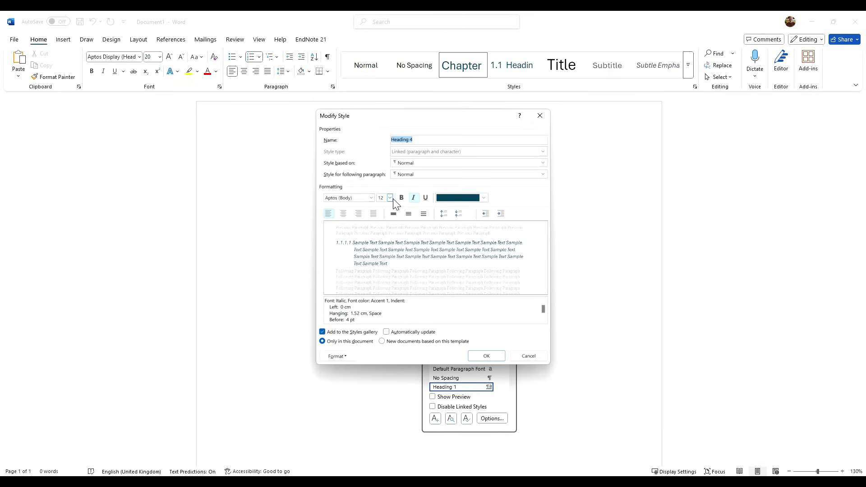
left_click(390, 198)
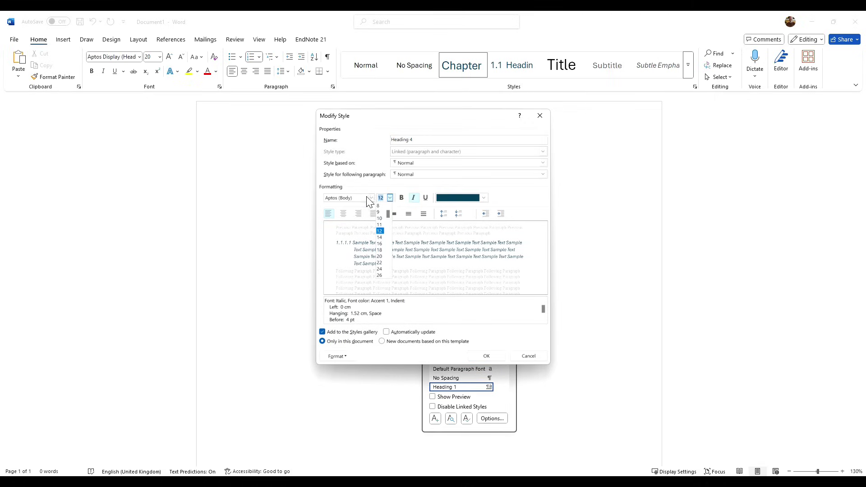
left_click(371, 198)
left_click(358, 227)
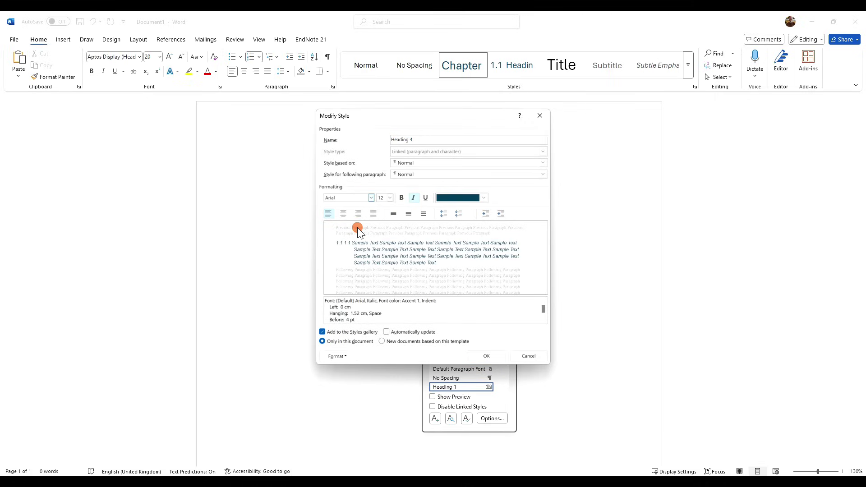
left_click(482, 199)
left_click(455, 234)
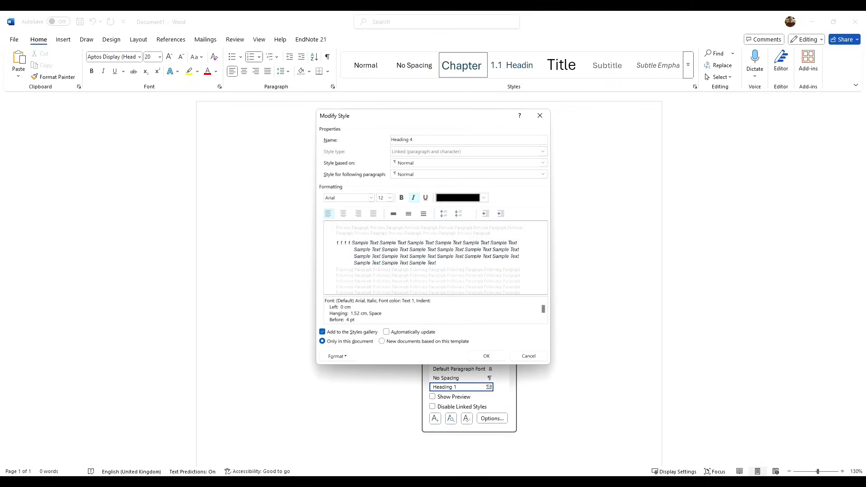
left_click(409, 214)
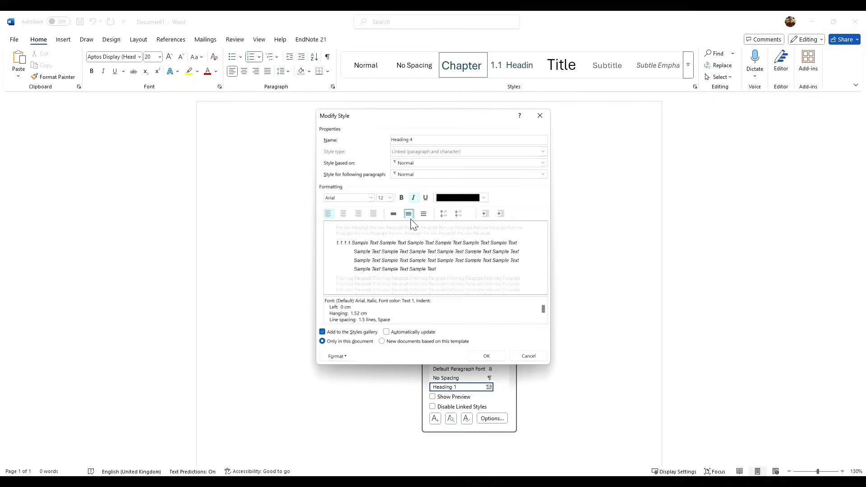
left_click(496, 356)
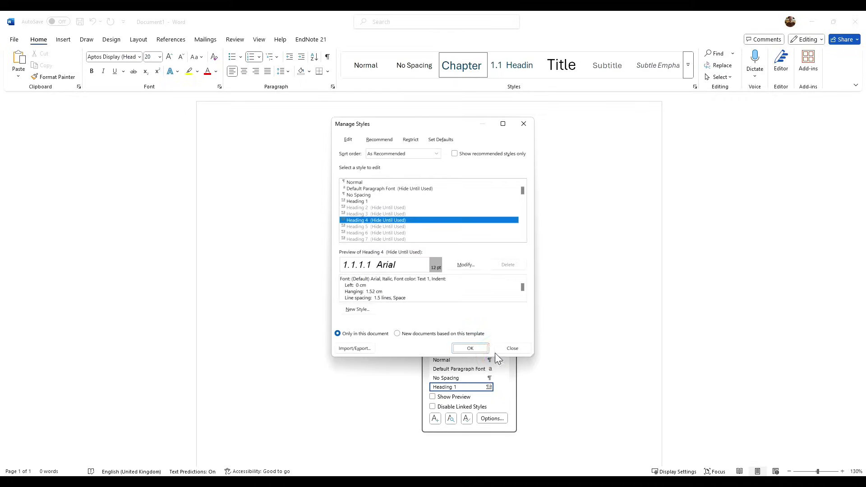
left_click(470, 348)
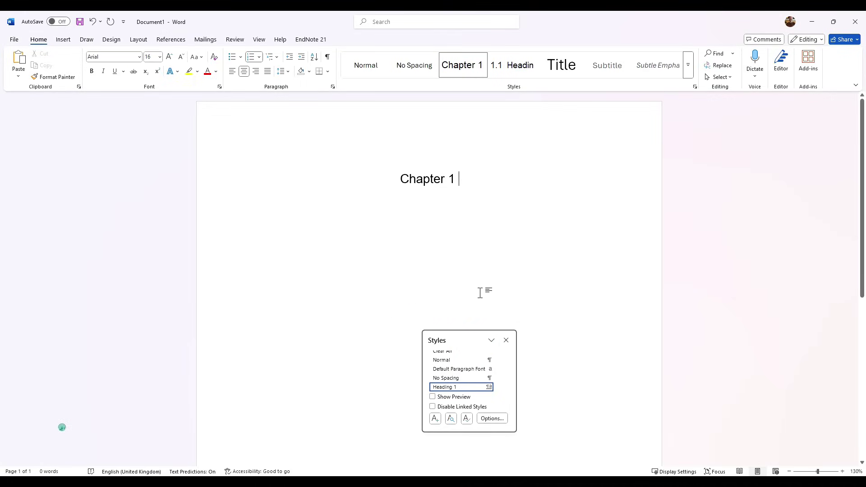
Title the Chapter 1 heading 'Introduction' and start a new line
left_click(506, 340)
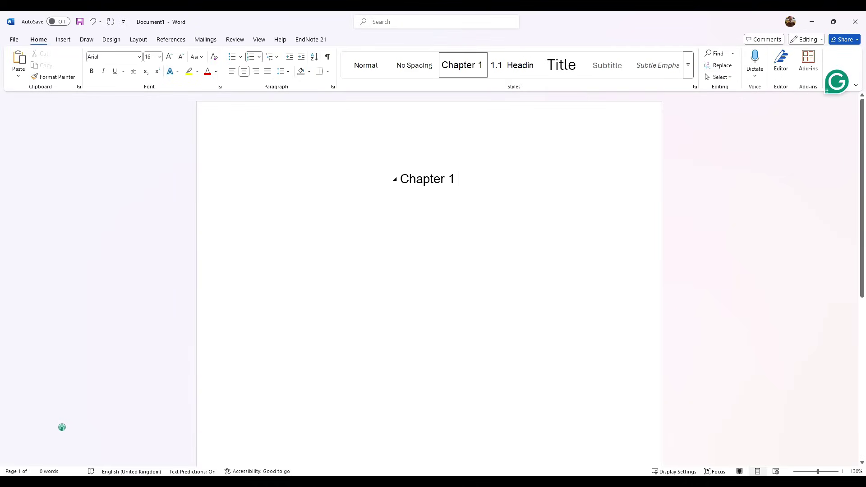
type("Introduic")
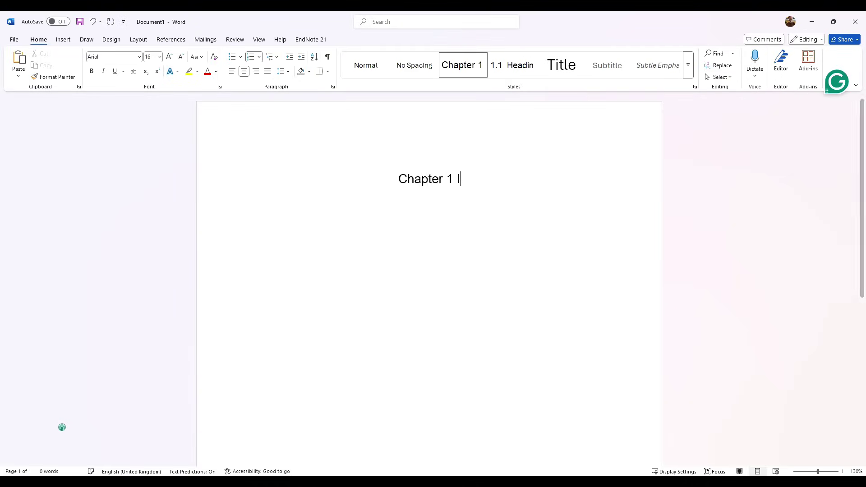
key("BackSpace")
key("BackSpace")
type("ction")
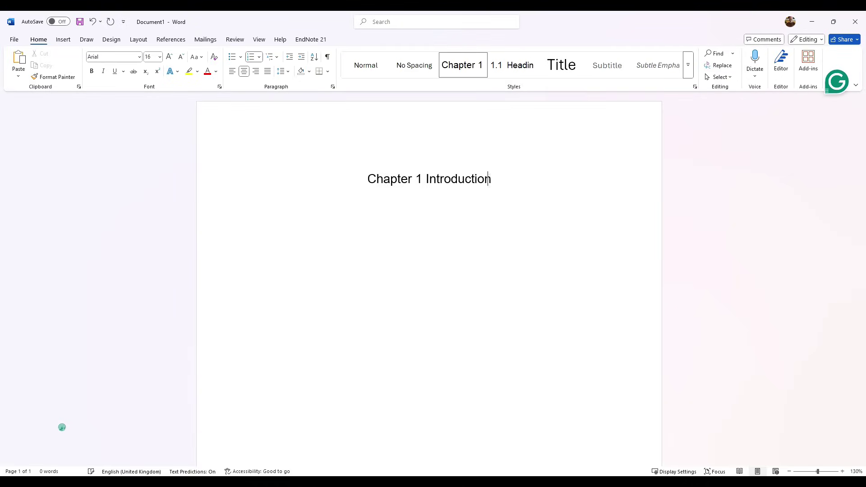
key("Return")
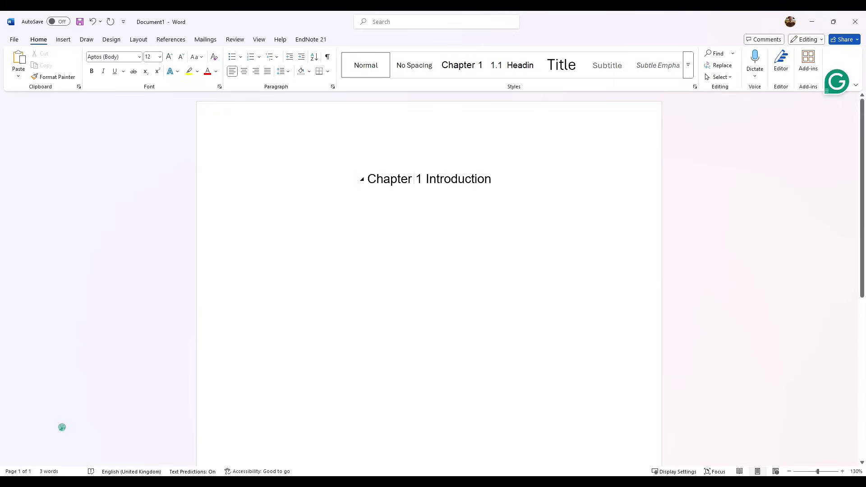
Add a 1.1 Introduction subheading
left_click(505, 72)
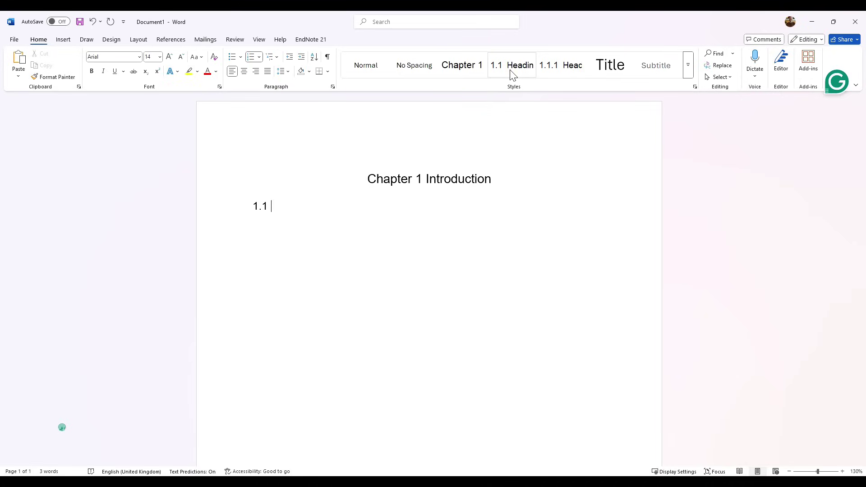
type("Introdu")
key("BackSpace")
key("BackSpace")
key("BackSpace")
type("vt")
key("BackSpace")
key("BackSpace")
type("ctyiopn")
type("ion")
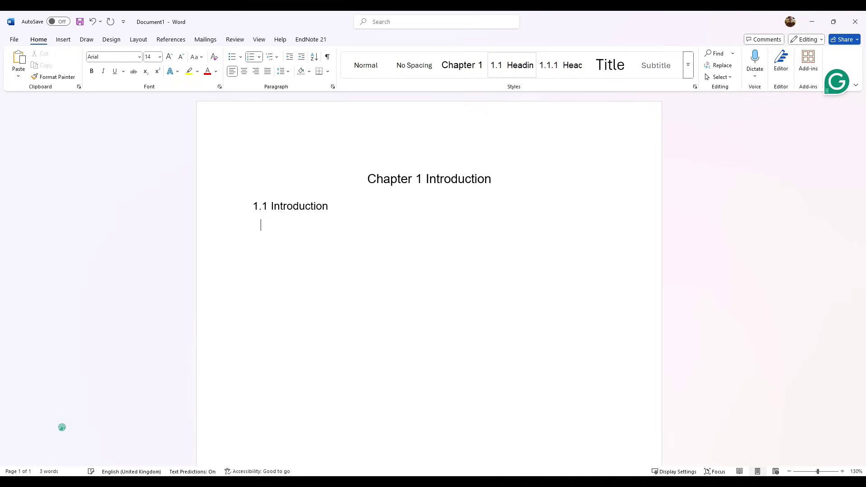
Add headings 1.2 Methods, 1.2.1 Methods Qualitative and 1.2.1.1 Literature
left_click(511, 70)
type("Methods")
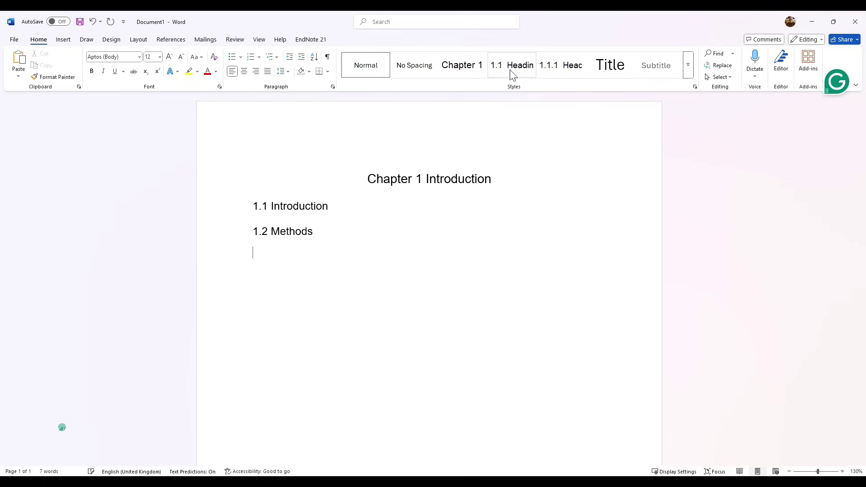
left_click(549, 72)
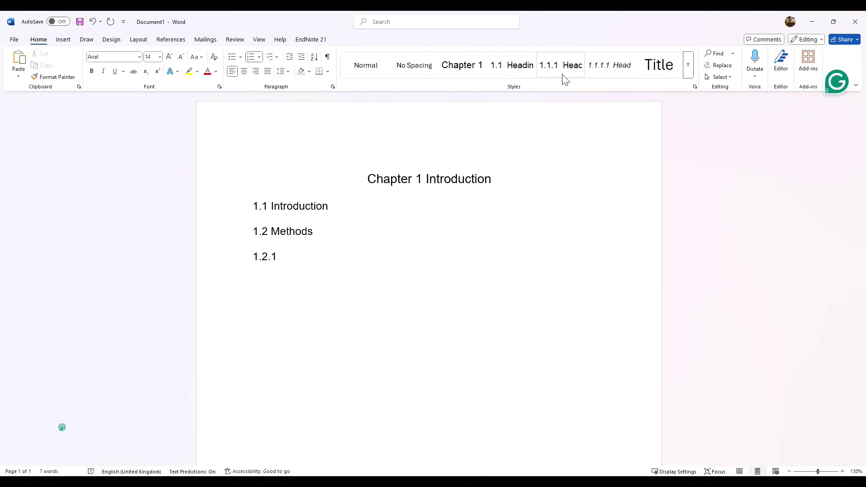
type("Methods Qualitative")
key("Return")
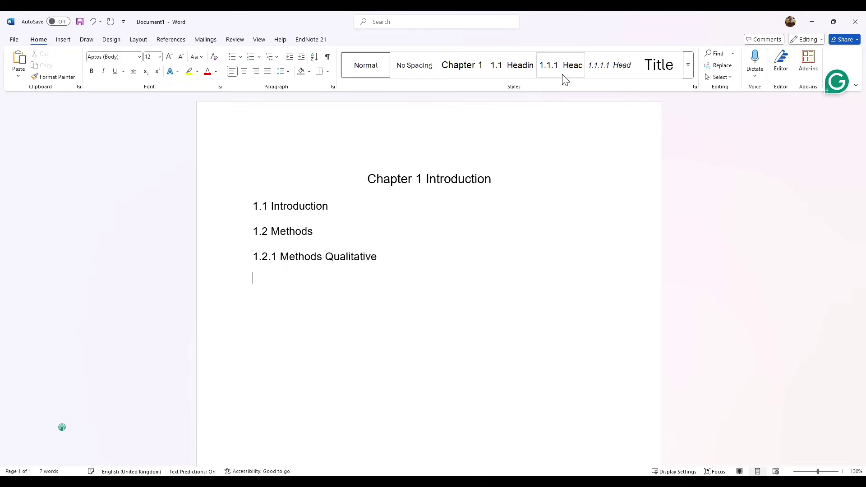
left_click(565, 79)
left_click(594, 70)
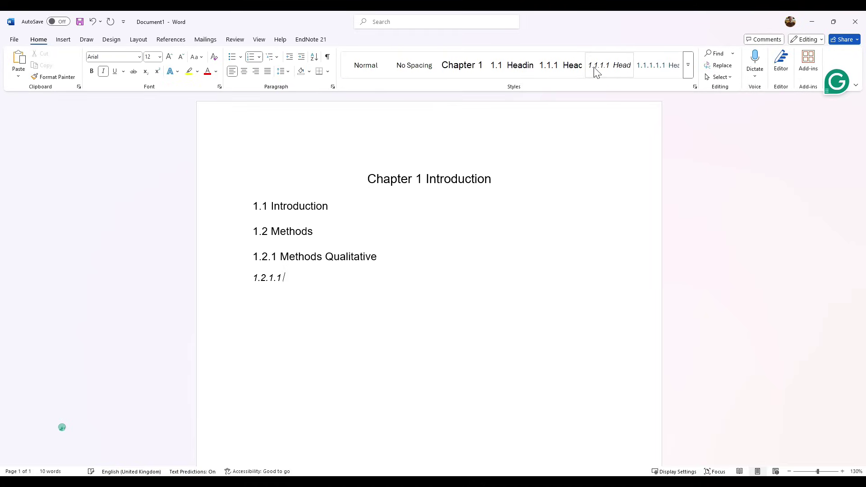
type("Literacy")
type("ture")
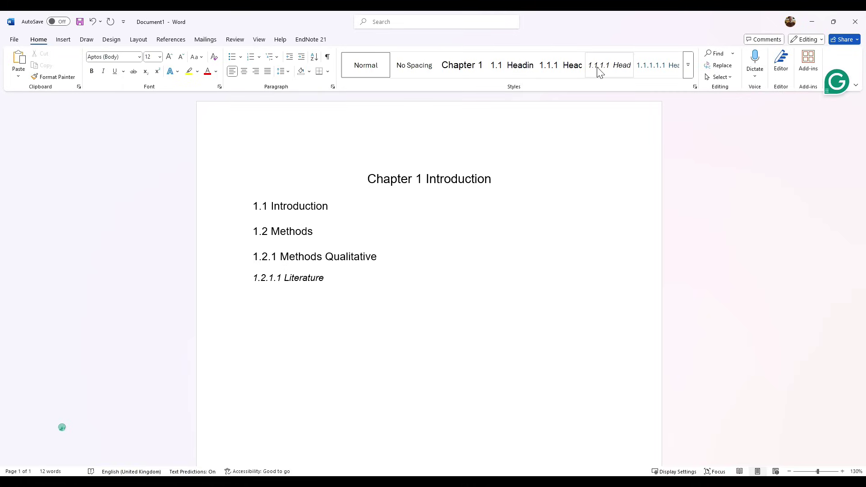
Add a Chapter 2 'Literature Review' heading followed by a 2.1 subheading line
left_click(473, 77)
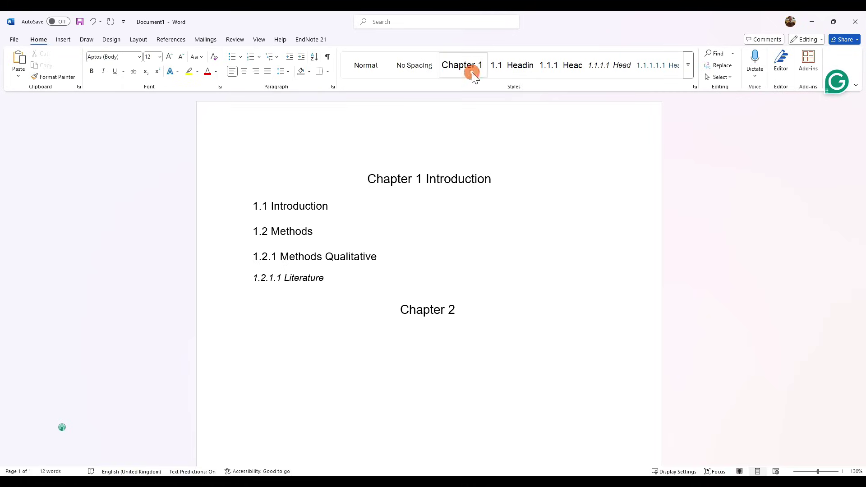
type("Lit")
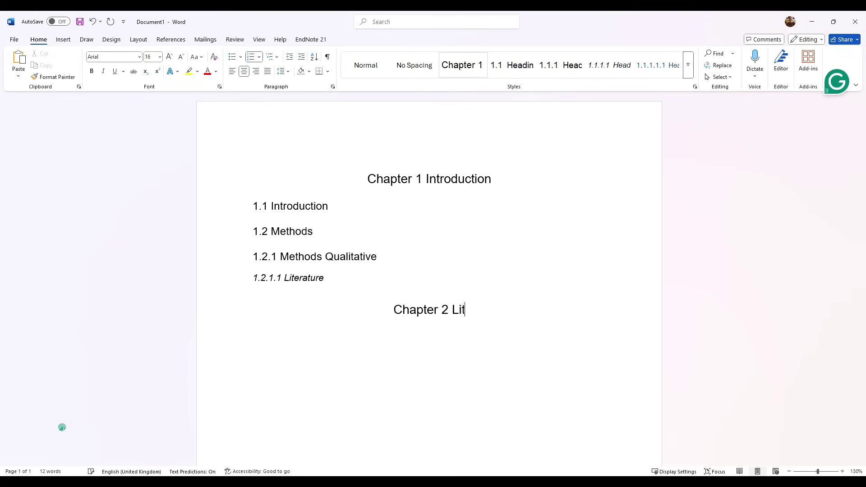
type("erature rev")
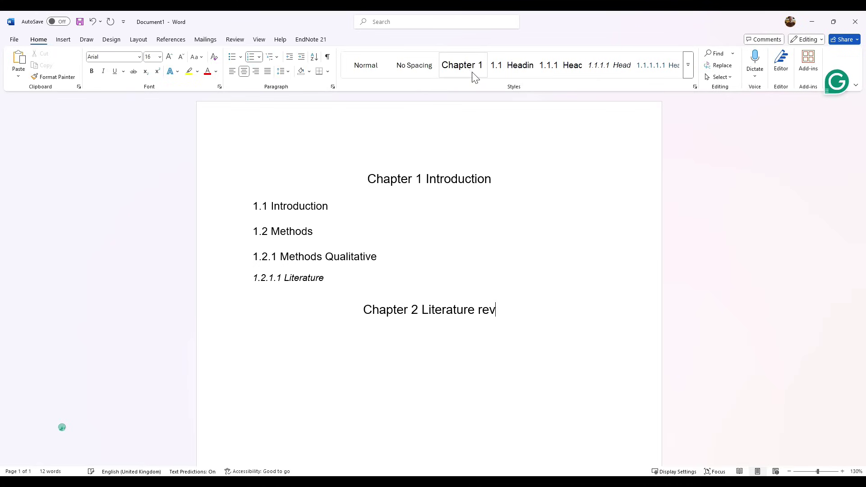
key("BackSpace")
key("BackSpace")
key("BackSpace")
type("ER")
key("BackSpace")
key("BackSpace")
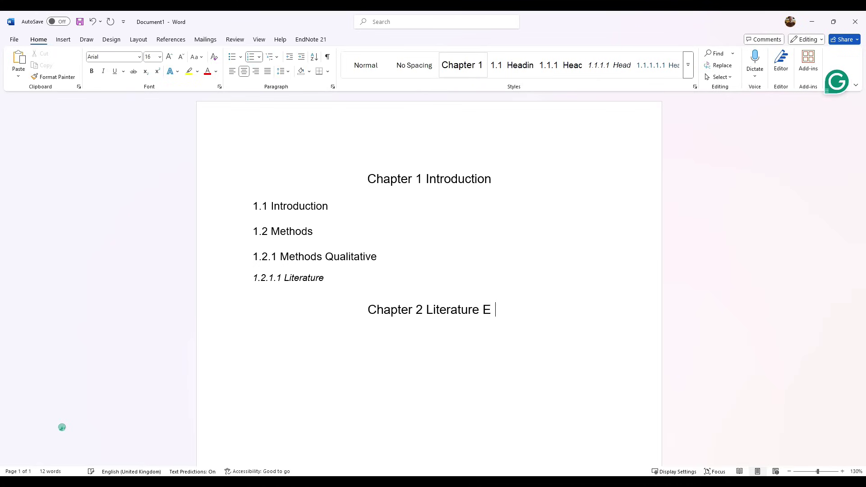
type("Review")
key("Return")
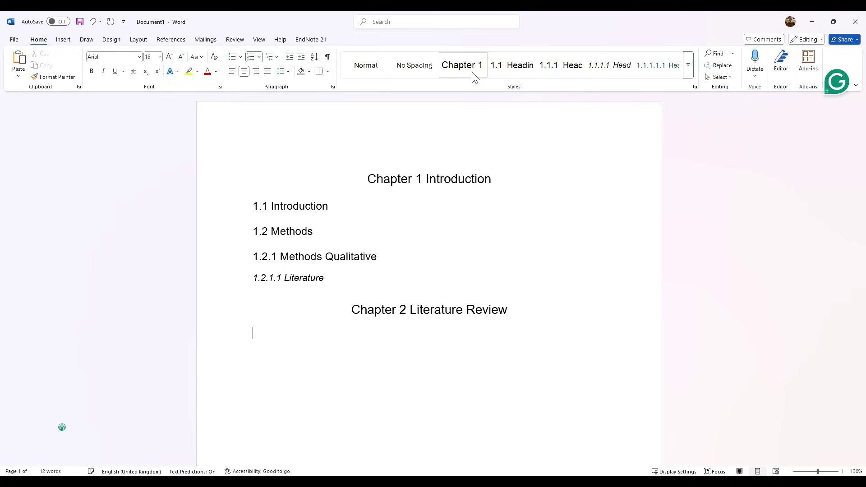
left_click(508, 72)
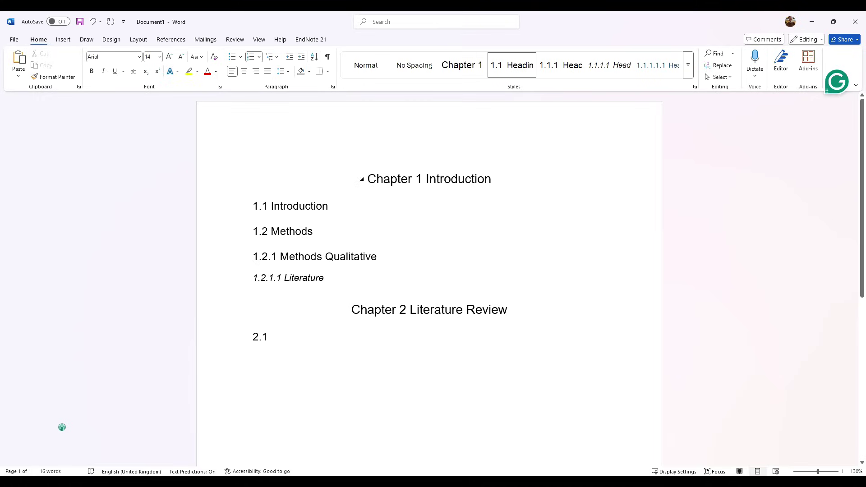
Insert a page break before the Chapter 1 heading to leave a blank first page
left_click(364, 162)
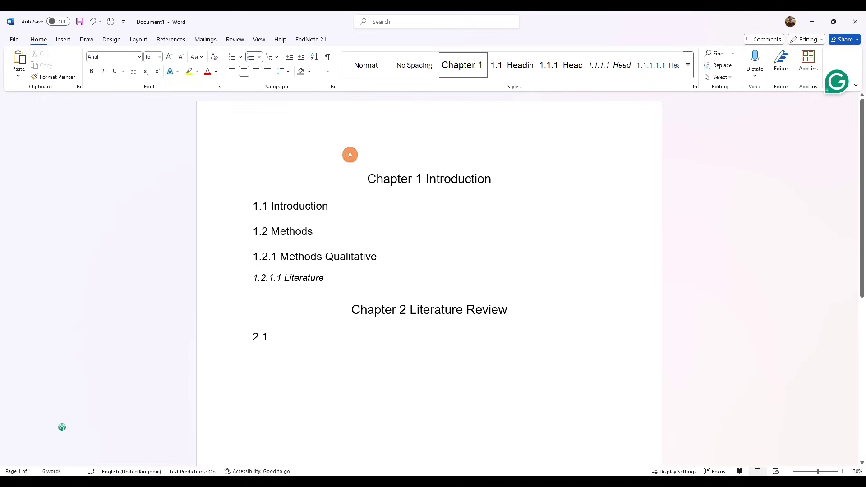
left_click(242, 156, "shift")
key("Left")
key("ctrl+Return")
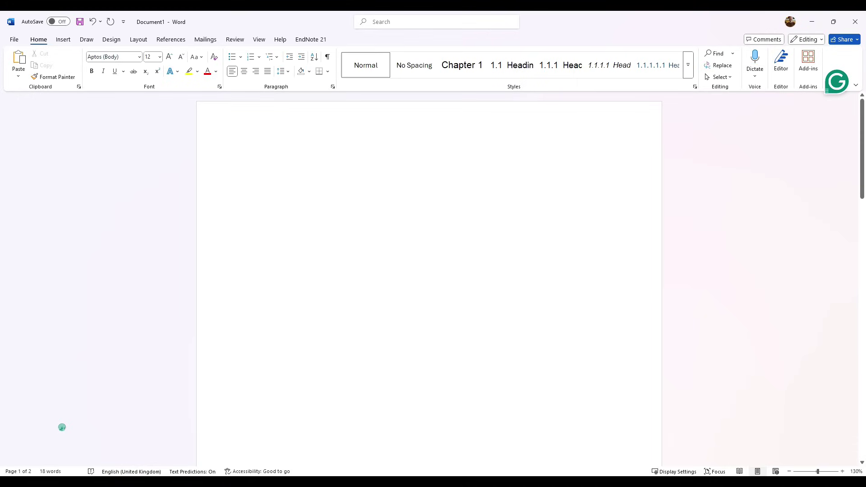
Insert Automatic Table 1 from References > Table of Contents on the first page
left_click(178, 44)
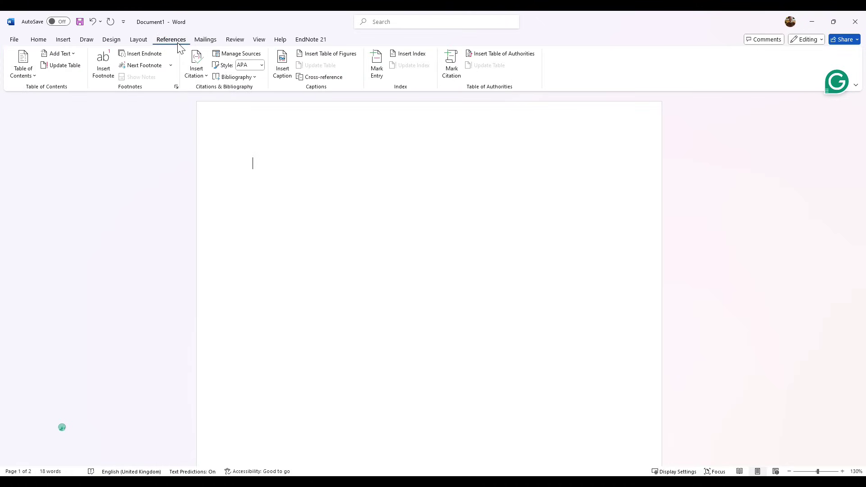
left_click(20, 74)
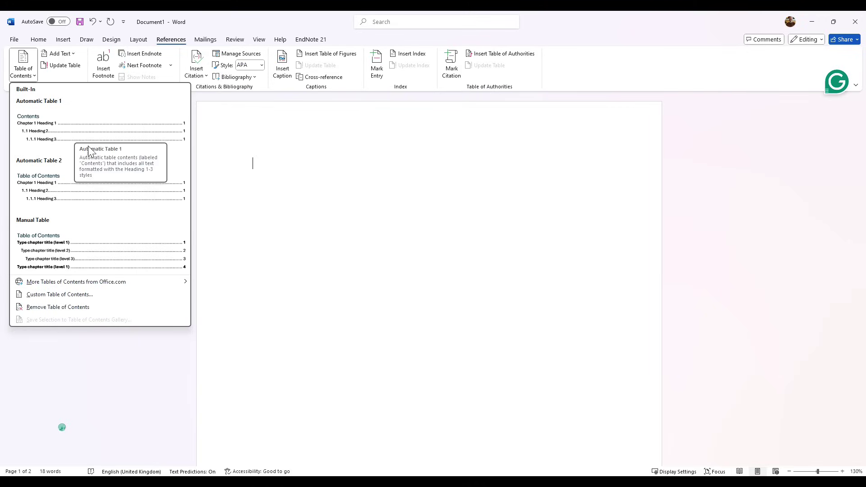
left_click(76, 138)
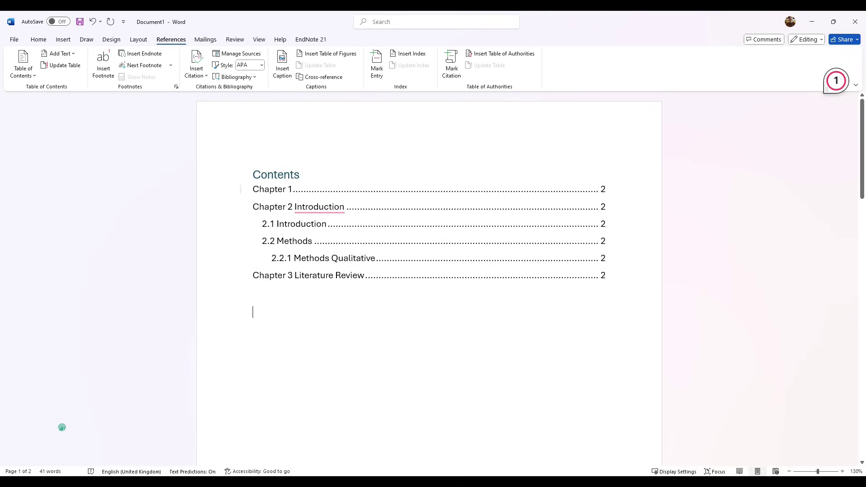
Change the Contents title's font colour to black
left_click(303, 176)
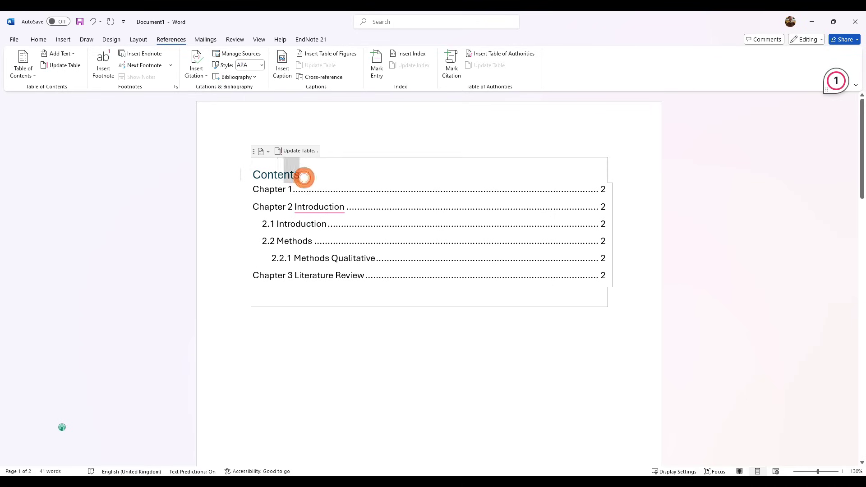
left_click(39, 39)
left_click(215, 72)
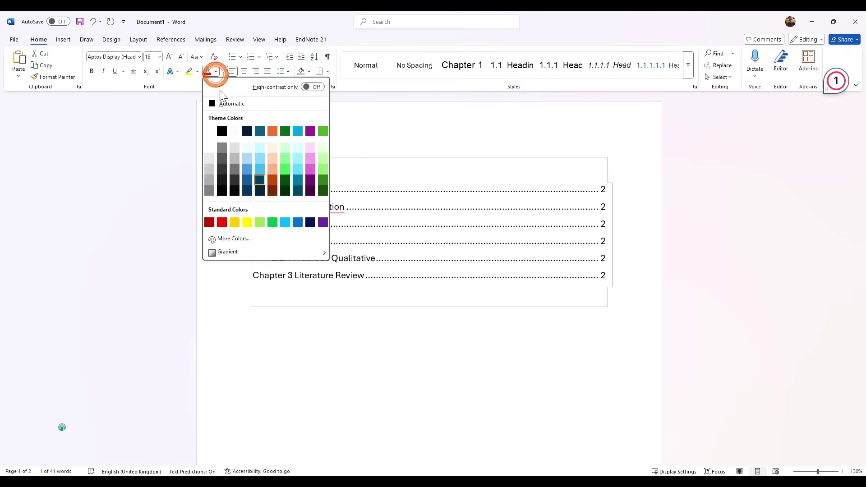
left_click(220, 130)
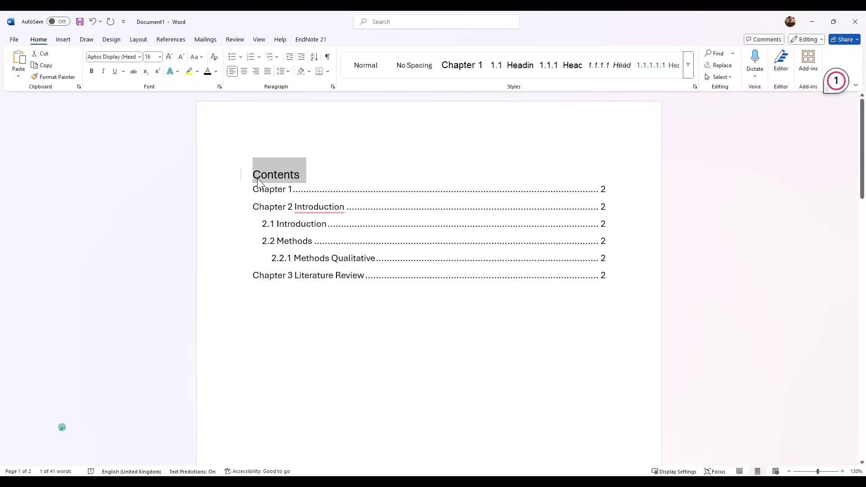
Set all table of contents entries to the Arial font
left_click(623, 282)
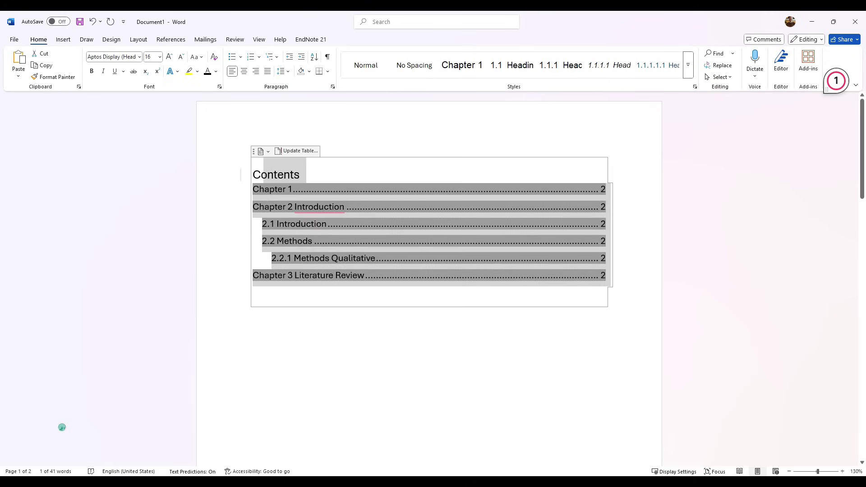
left_click(139, 57)
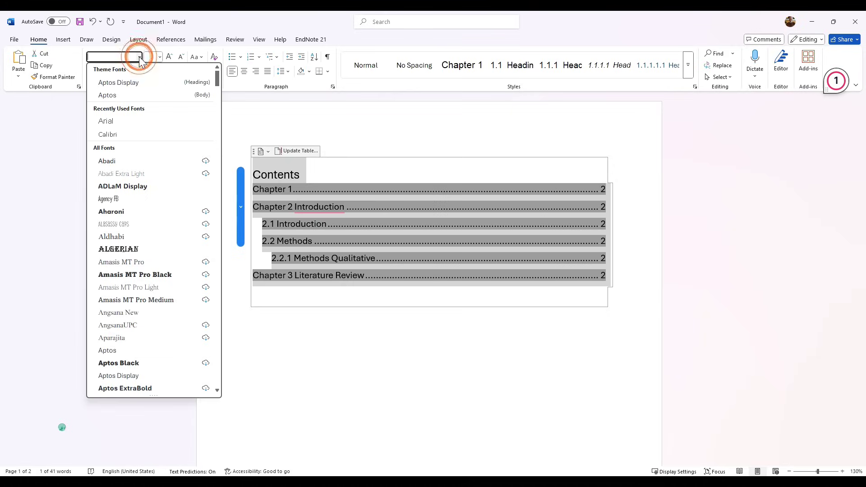
left_click(117, 122)
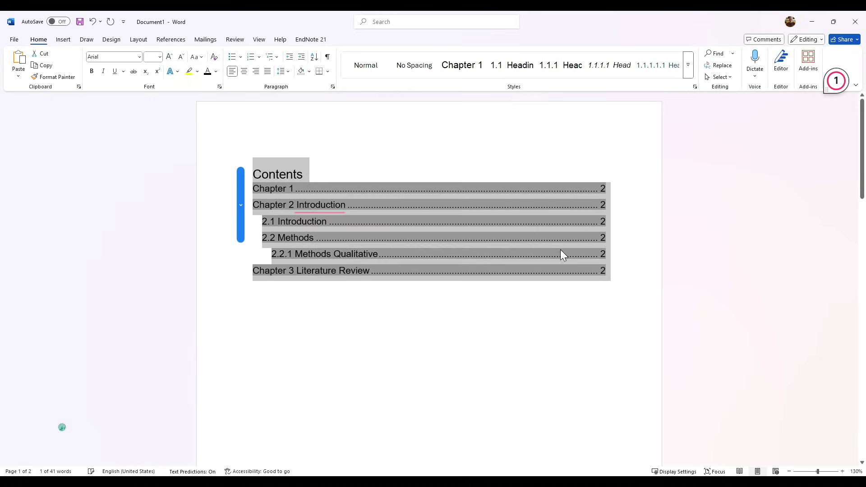
left_click(630, 291)
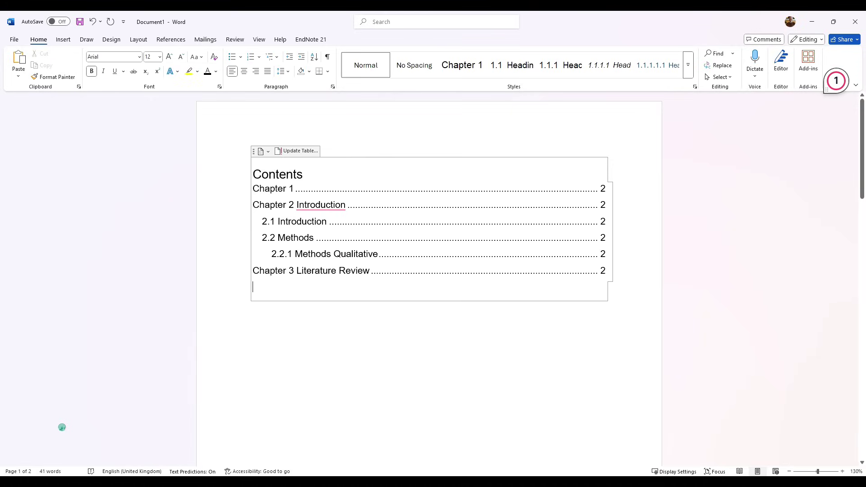